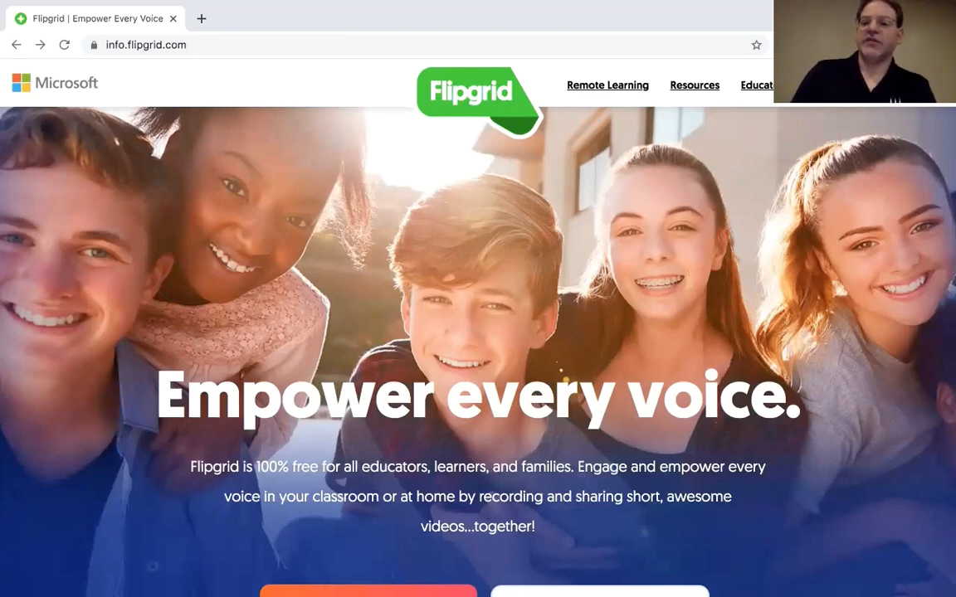
# View the educator sign-up options and return to the Flipgrid home page
pyautogui.click(795, 85)
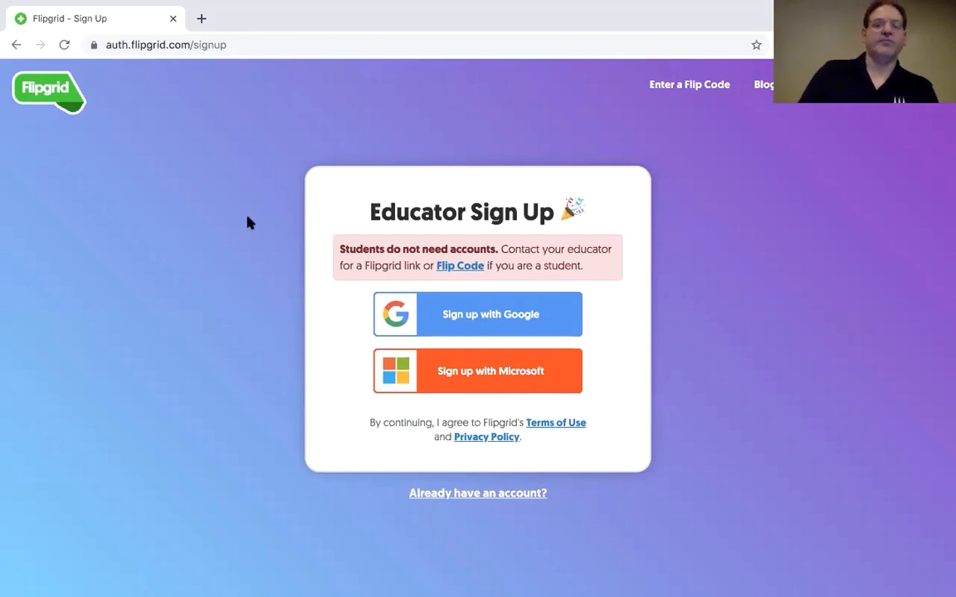
pyautogui.click(16, 45)
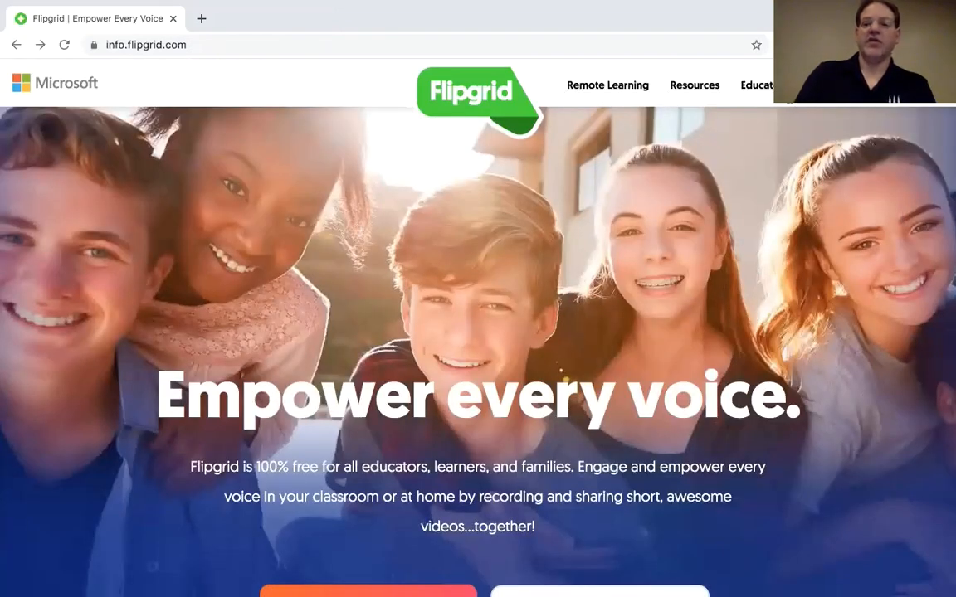
# Log in to the educator account using the prefilled email address and password
pyautogui.click(778, 88)
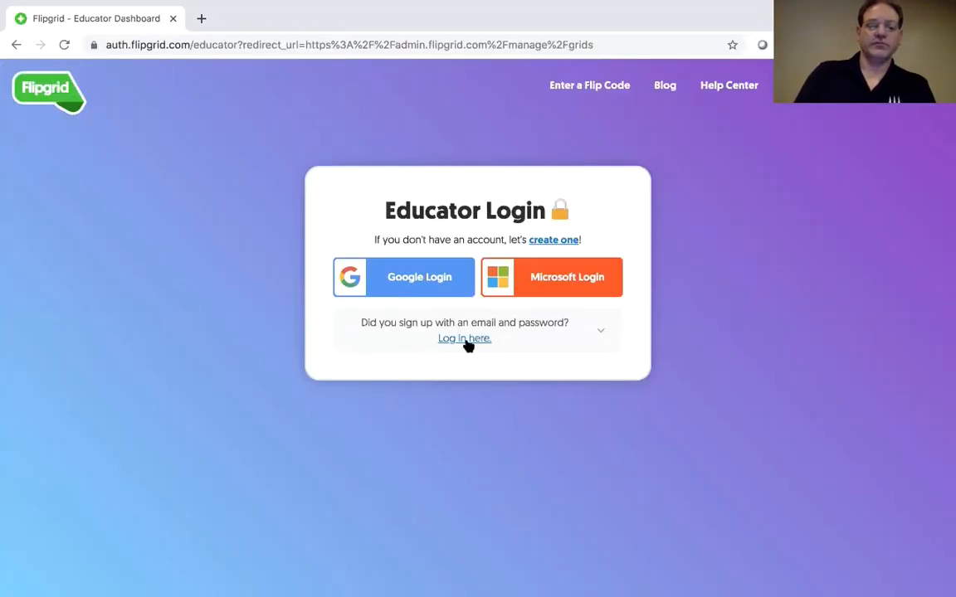
pyautogui.click(465, 342)
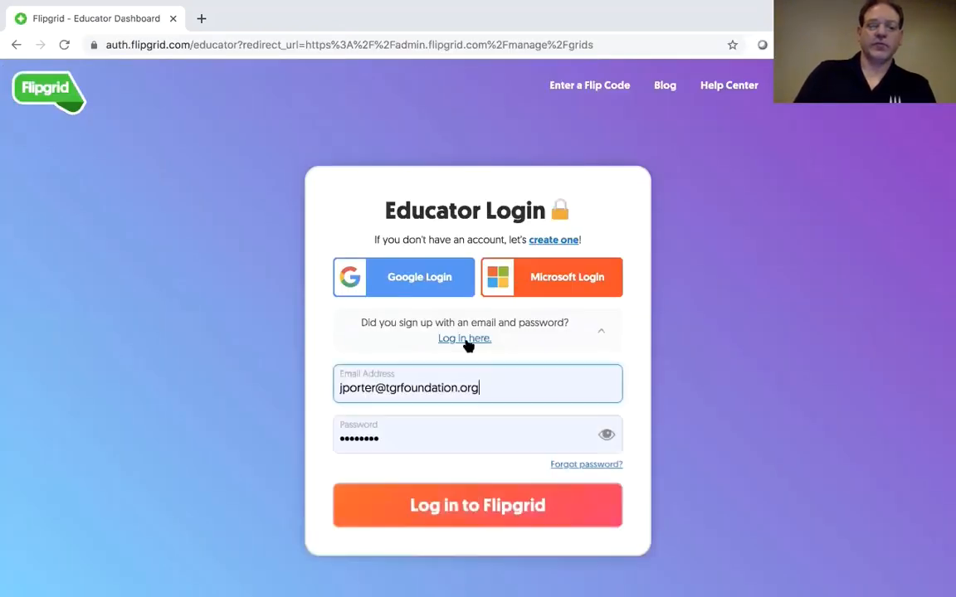
pyautogui.click(469, 515)
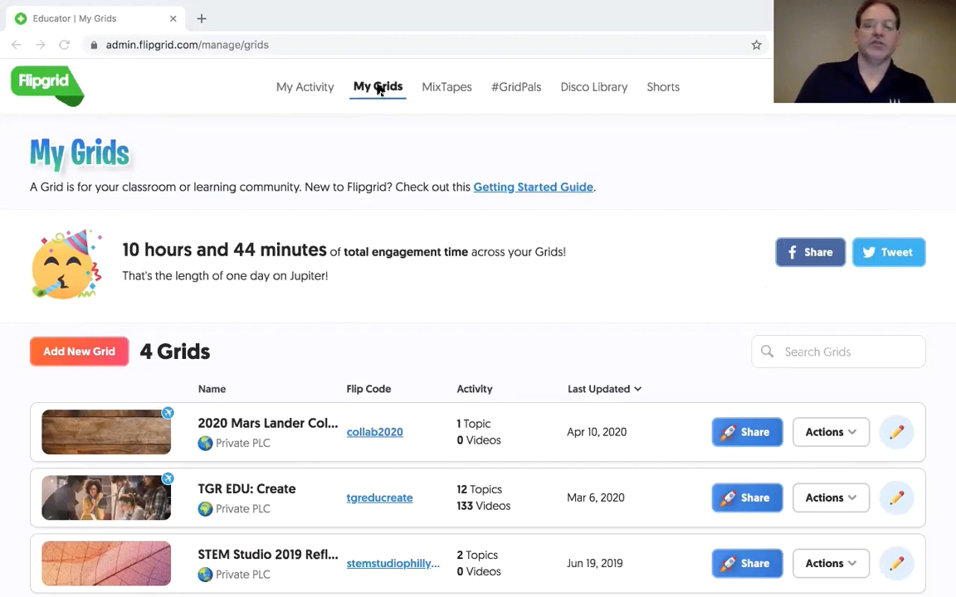
# Start a new grid named "Test Grid" with the Public and PLCs type and the suggested Flip Code
pyautogui.click(293, 324)
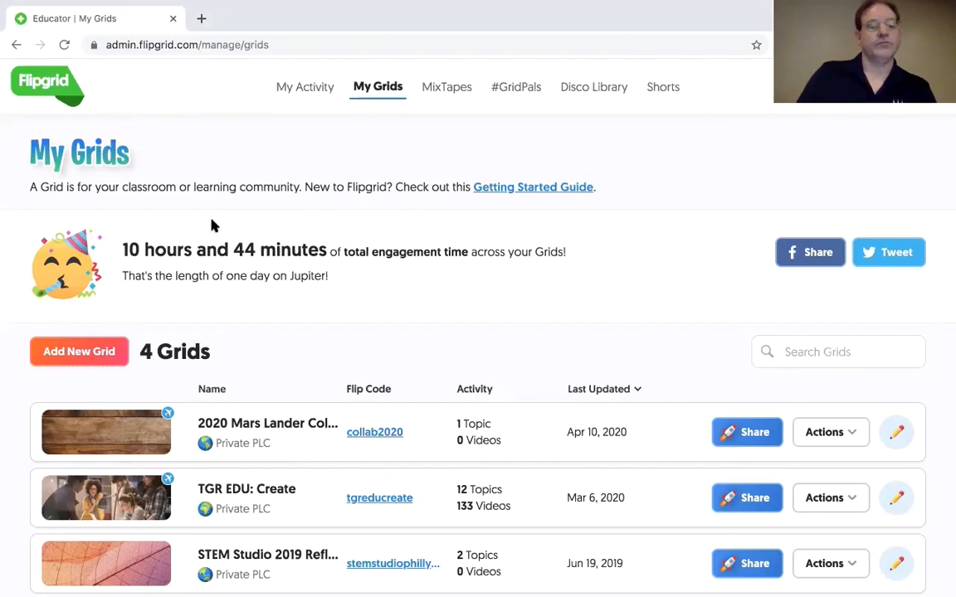
pyautogui.click(83, 354)
pyautogui.click(428, 235)
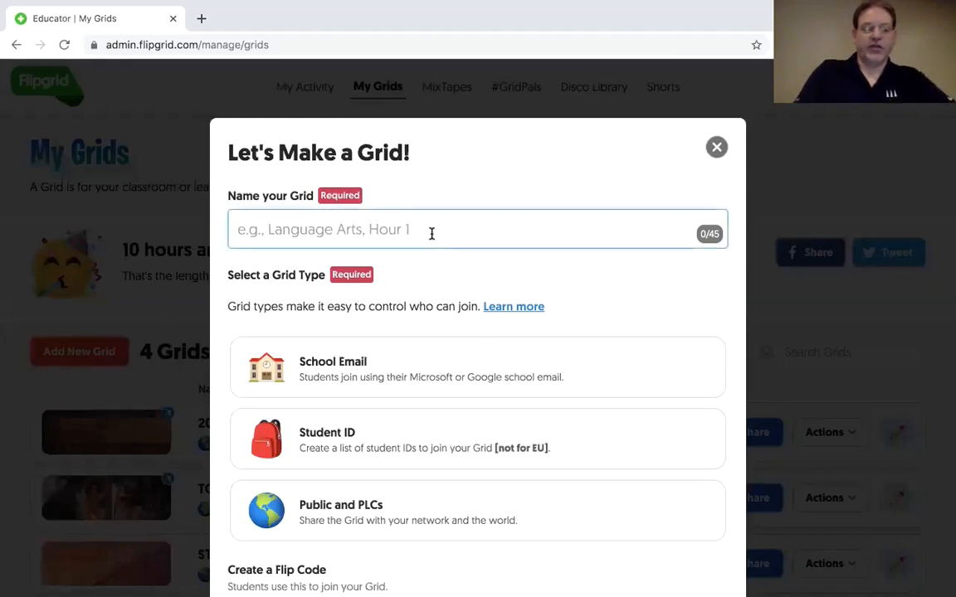
pyautogui.write('Test Grid')
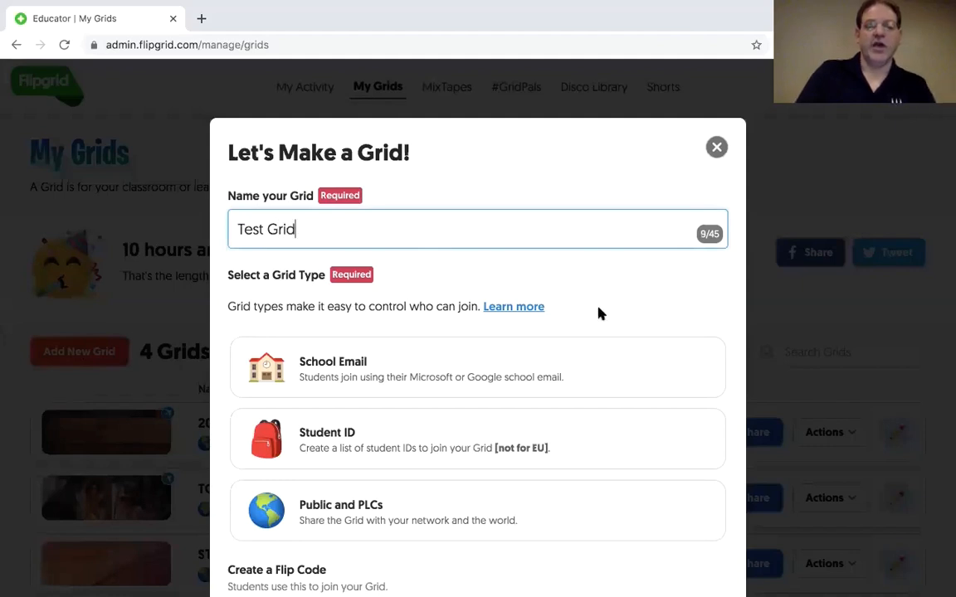
pyautogui.scroll(-1, 648, 367)
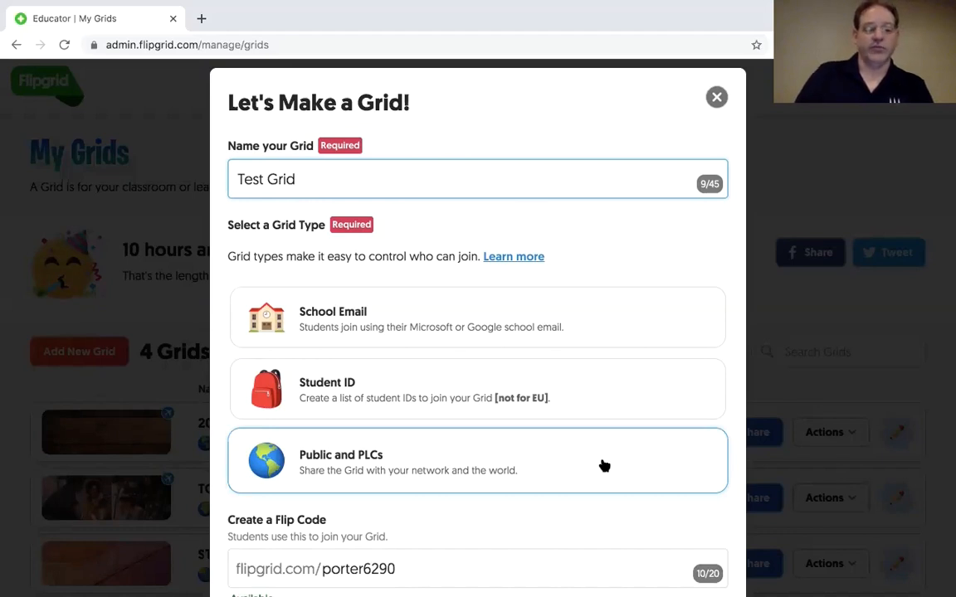
pyautogui.click(604, 466)
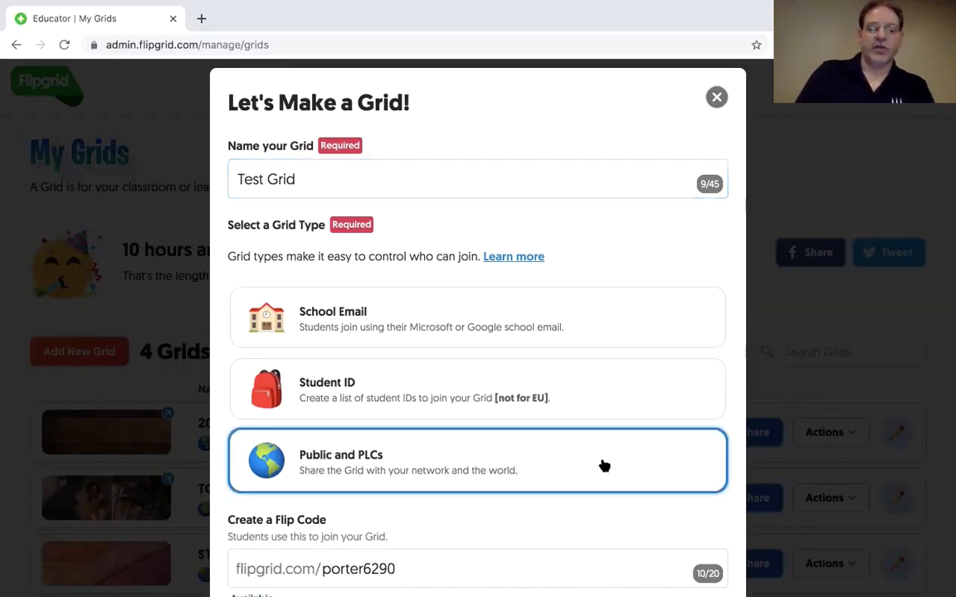
pyautogui.scroll(-1, 599, 422)
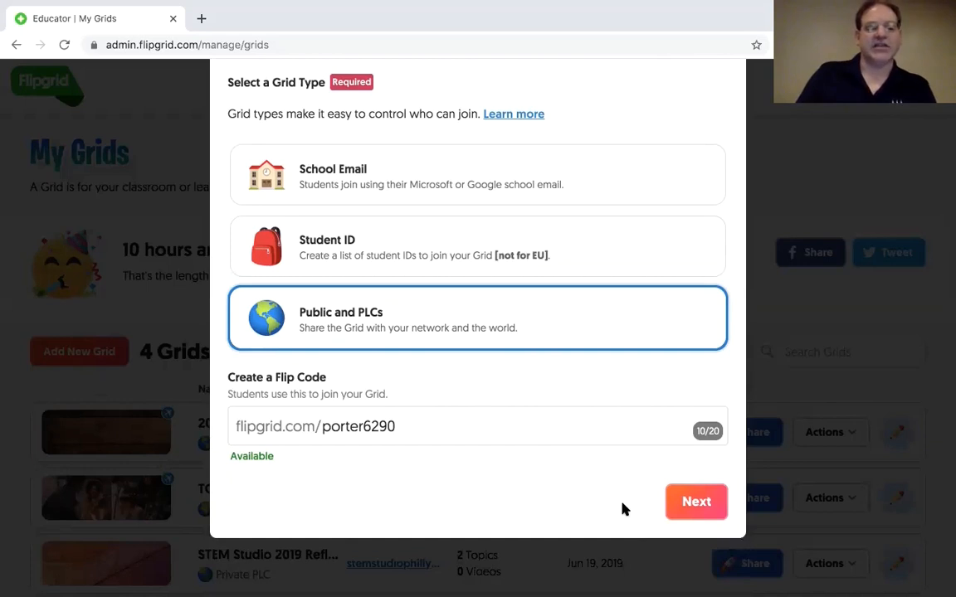
pyautogui.click(692, 502)
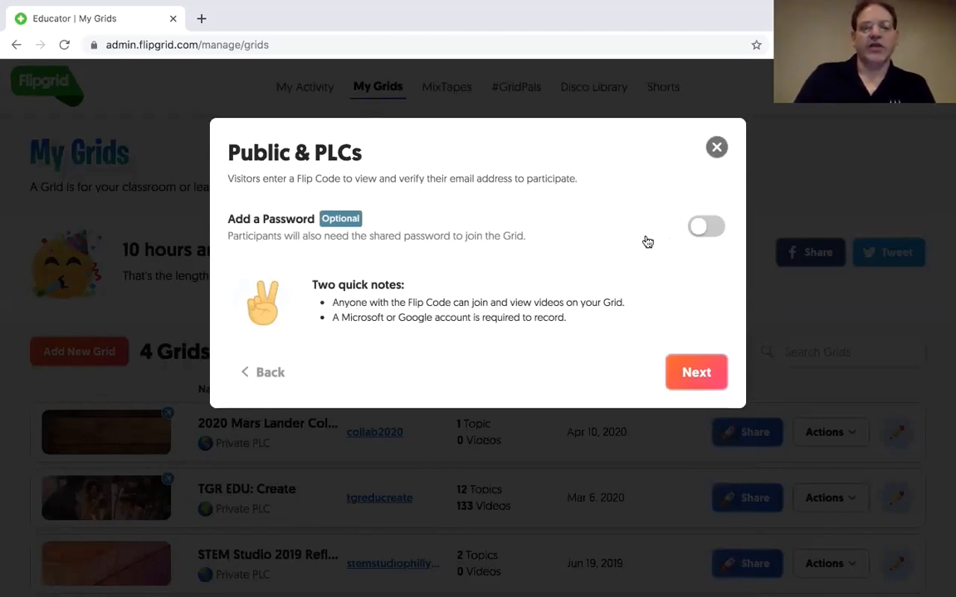
# Finish creating the grid with the optional participant password left off
pyautogui.click(700, 229)
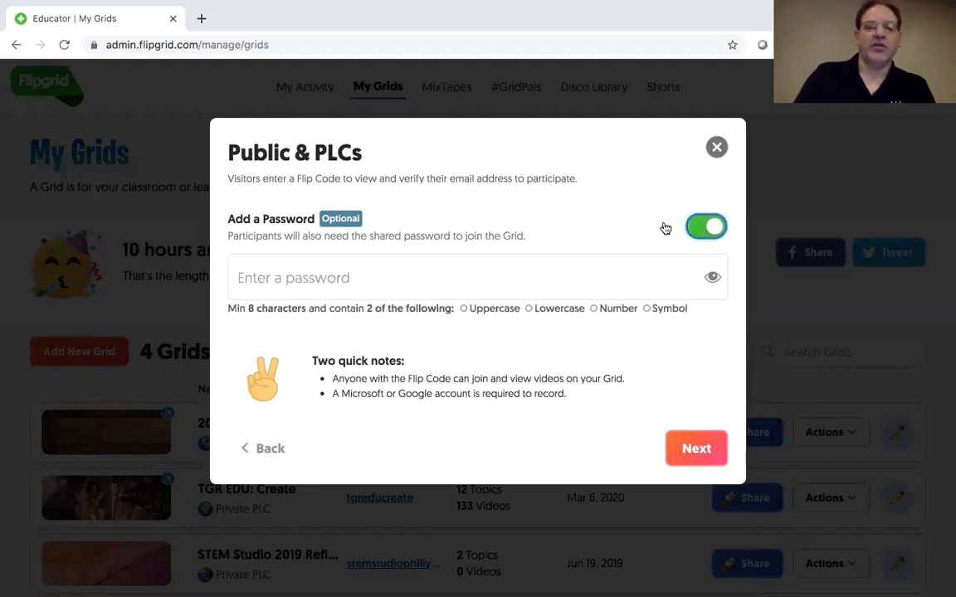
pyautogui.click(716, 228)
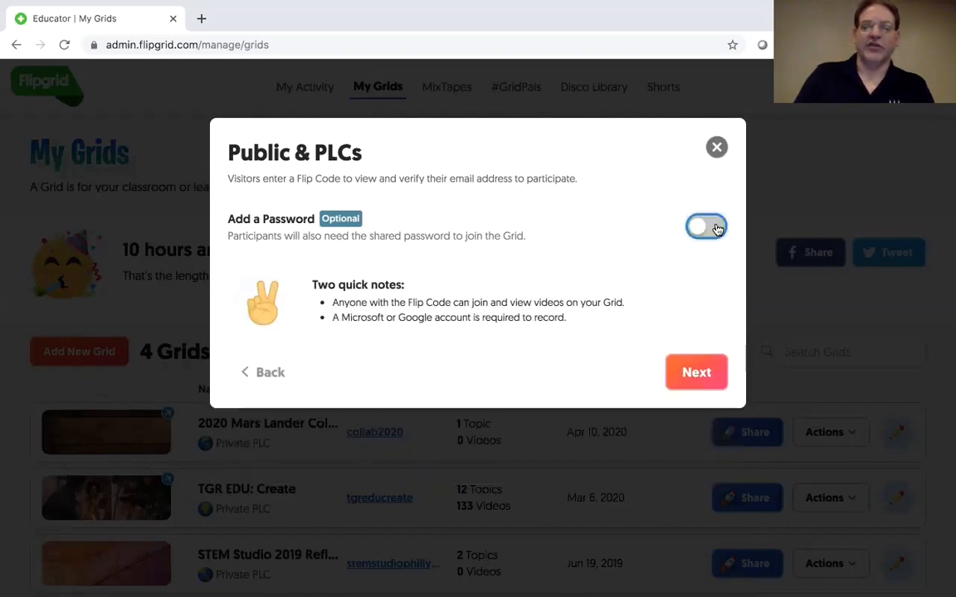
pyautogui.click(696, 373)
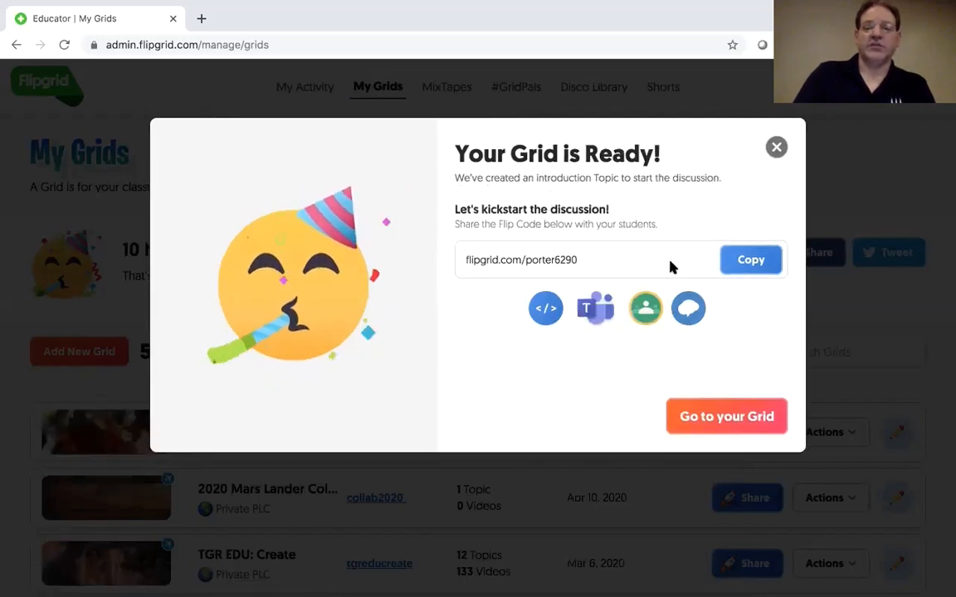
# Copy the new grid's share link and go to the grid's details
pyautogui.click(757, 267)
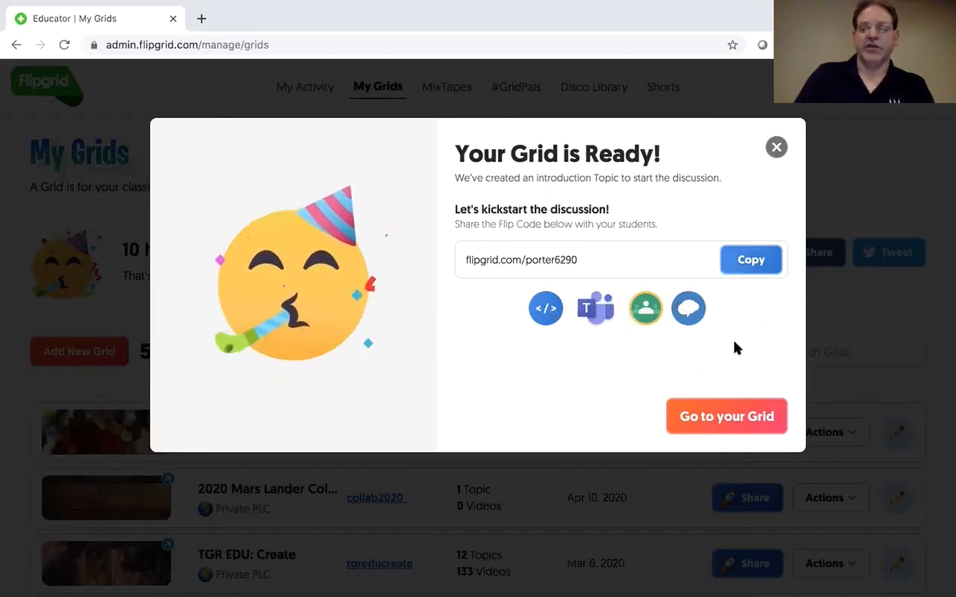
pyautogui.click(724, 419)
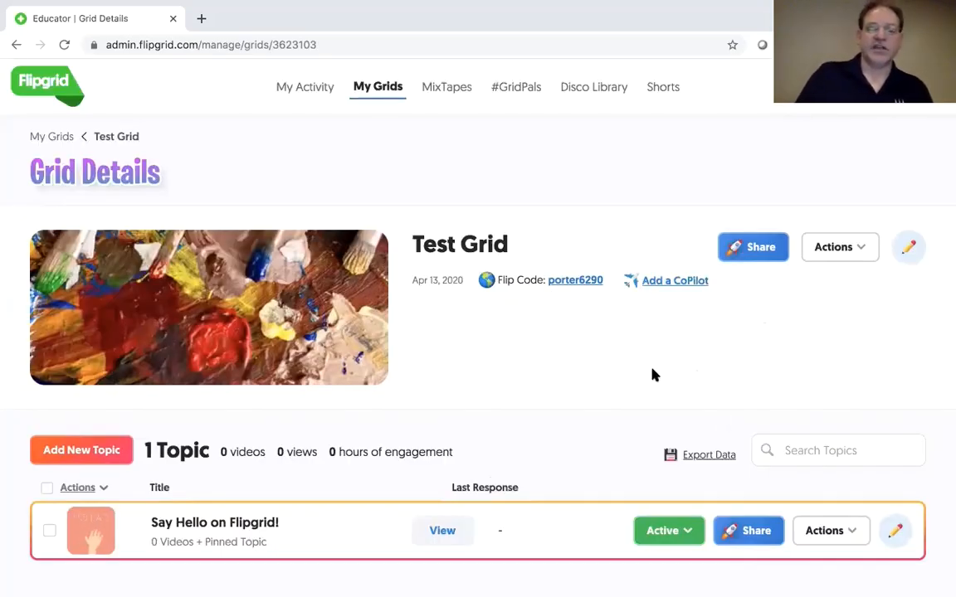
# Start a new topic in the grid with the title "Test Topic" and the prompt "Test"
pyautogui.scroll(-1, 587, 362)
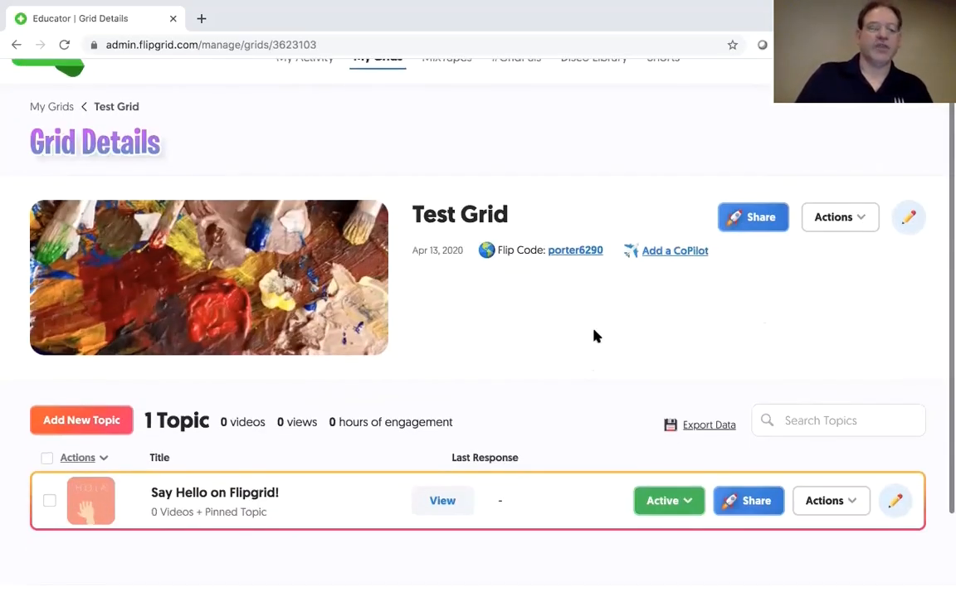
pyautogui.scroll(-2, 592, 335)
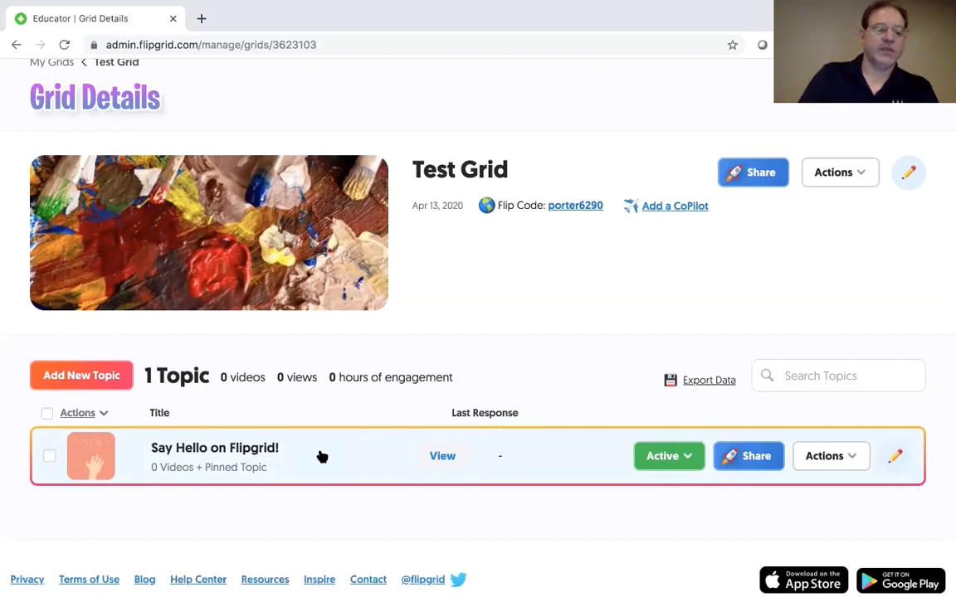
pyautogui.click(100, 378)
pyautogui.write('Test Topic')
pyautogui.click(171, 419)
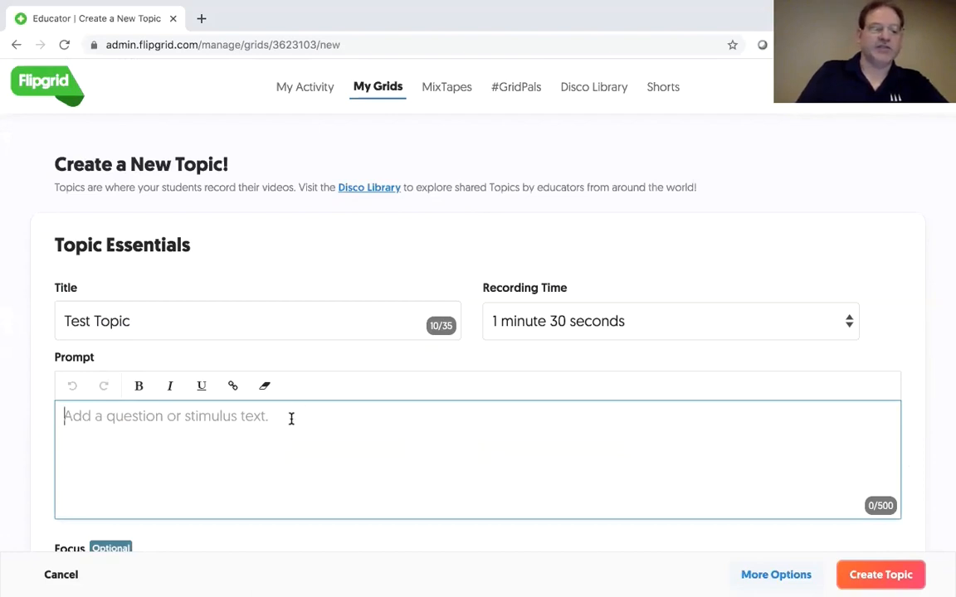
pyautogui.write('Test')
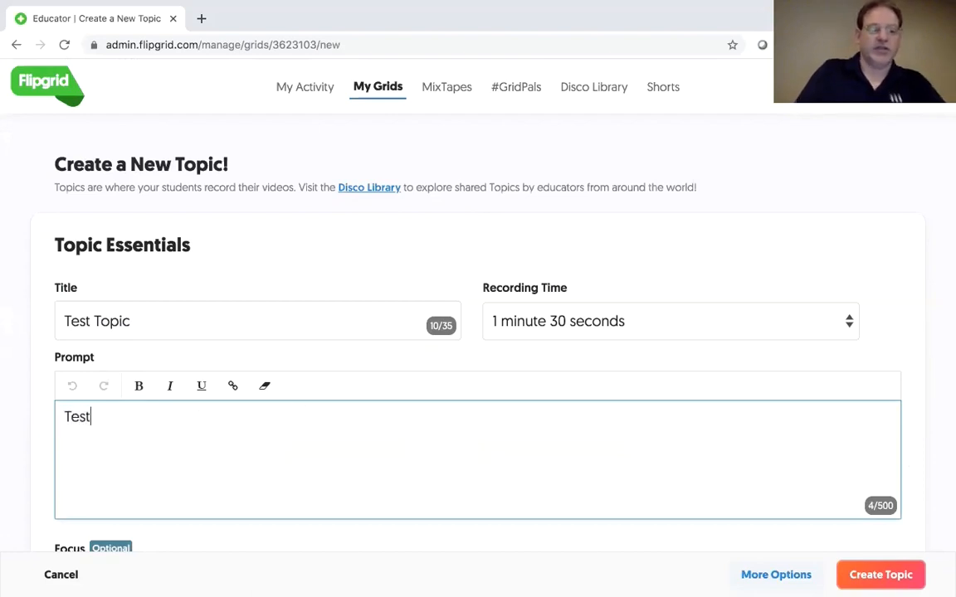
# Set the topic's recording time to 1 minute
pyautogui.scroll(-1, 547, 384)
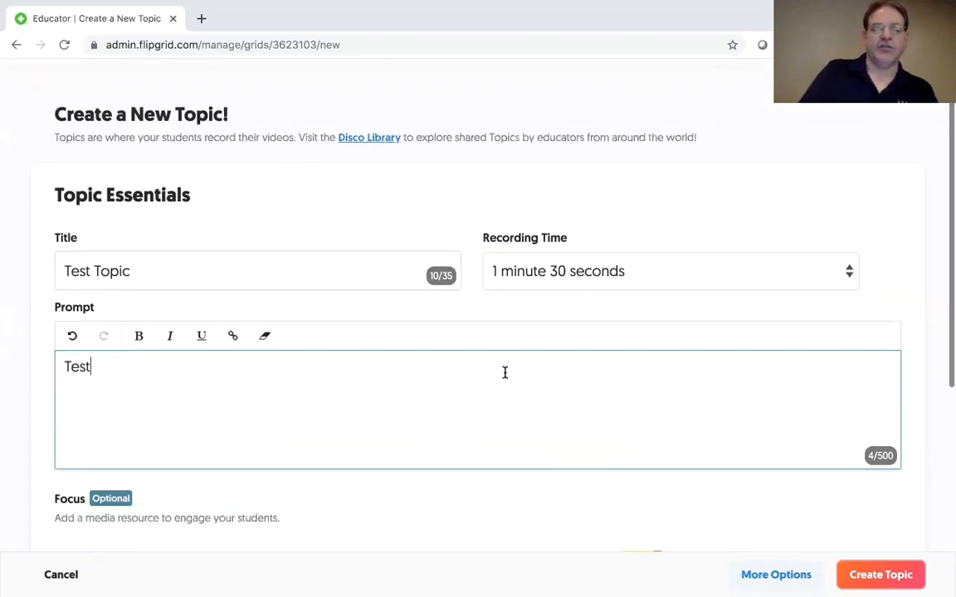
pyautogui.scroll(-1, 719, 378)
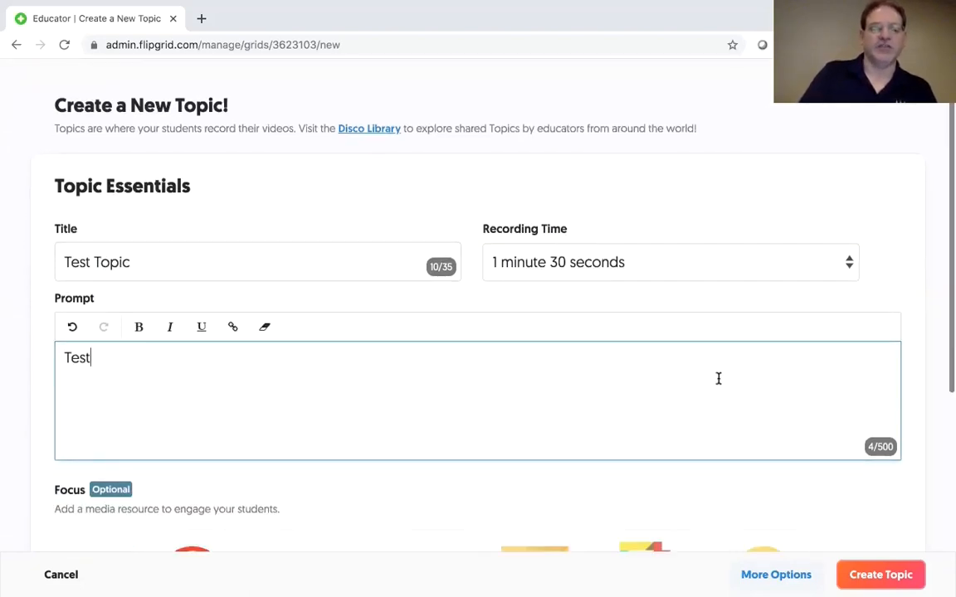
pyautogui.scroll(1, 715, 345)
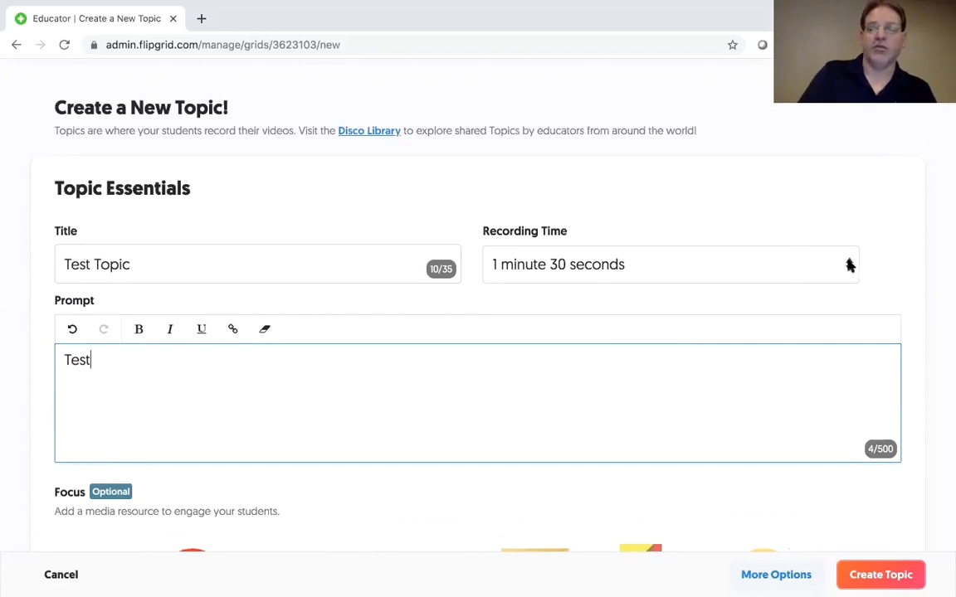
pyautogui.click(849, 265)
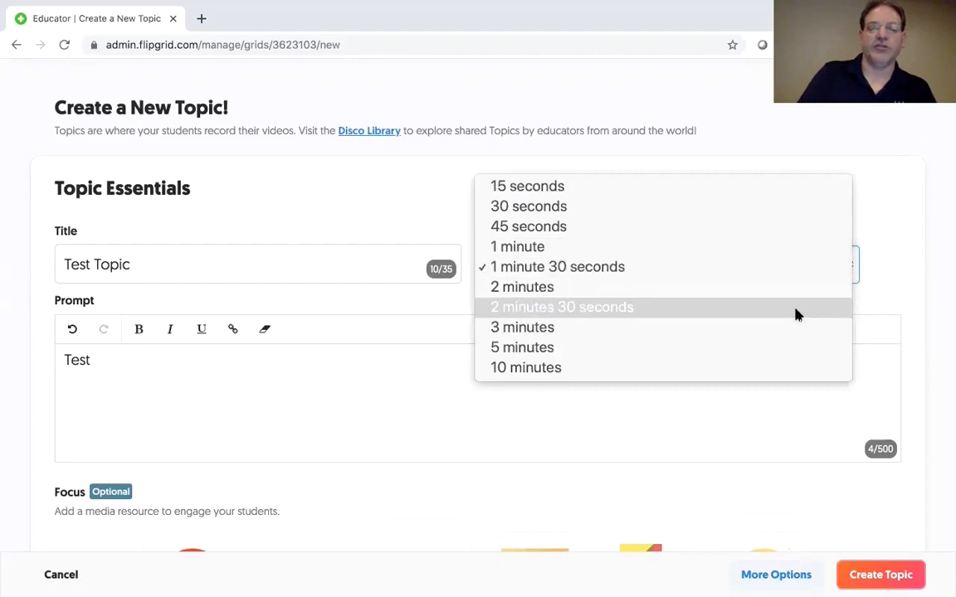
pyautogui.click(794, 255)
# Review the optional Focus media resources and create the topic without adding any
pyautogui.scroll(-3, 747, 332)
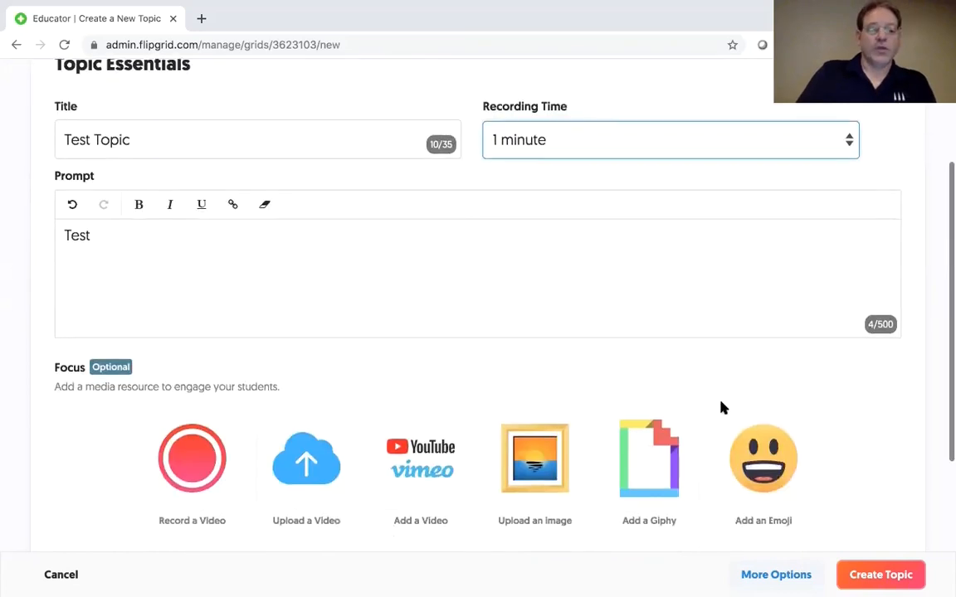
pyautogui.scroll(-3, 845, 367)
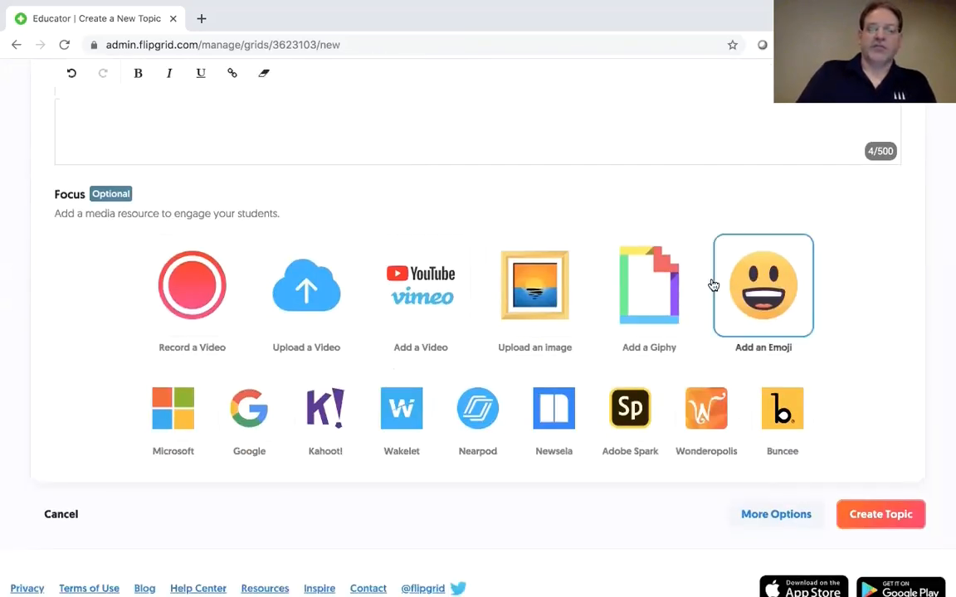
pyautogui.scroll(-1, 830, 321)
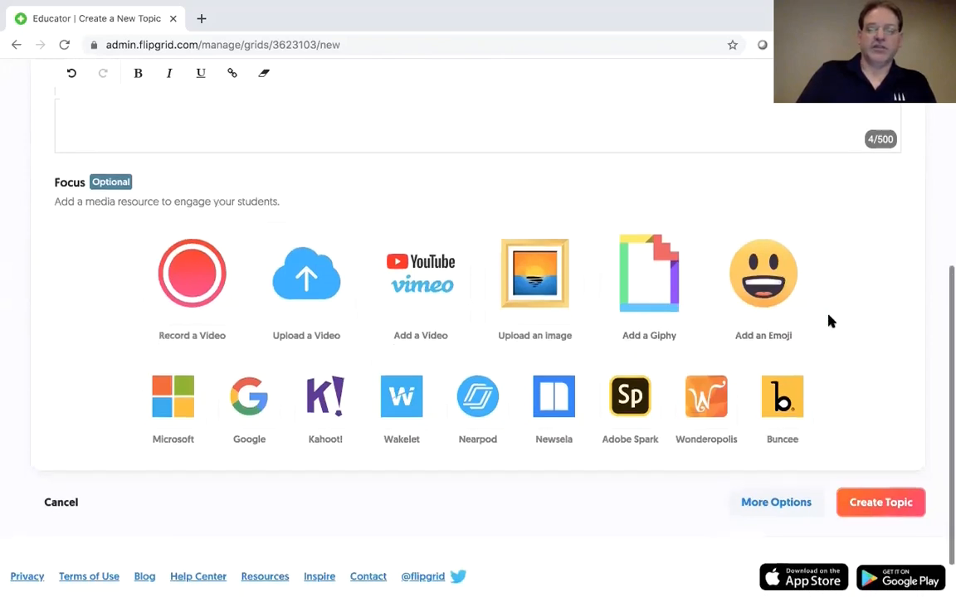
pyautogui.scroll(1, 829, 320)
pyautogui.scroll(1, 830, 321)
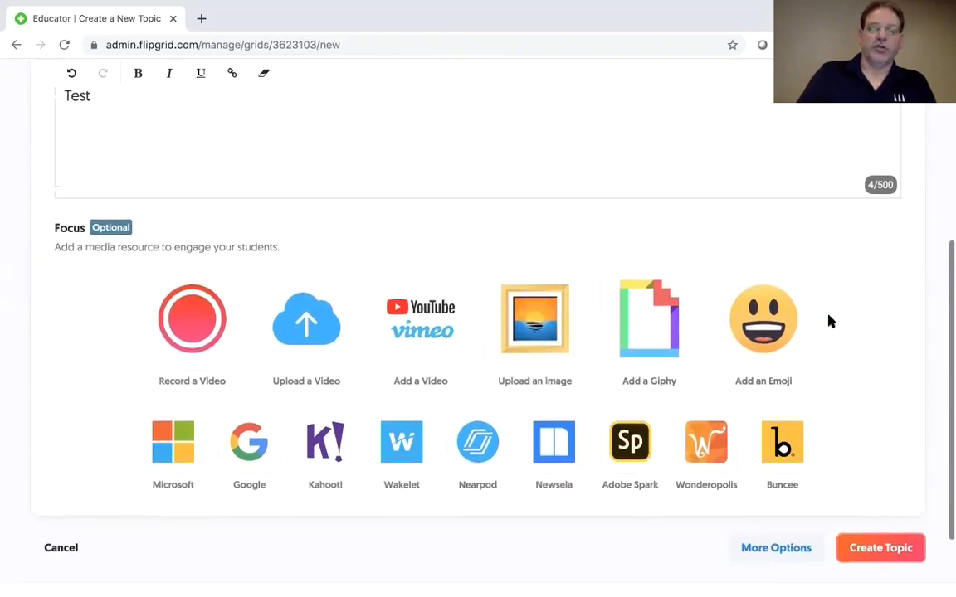
pyautogui.scroll(-1, 850, 342)
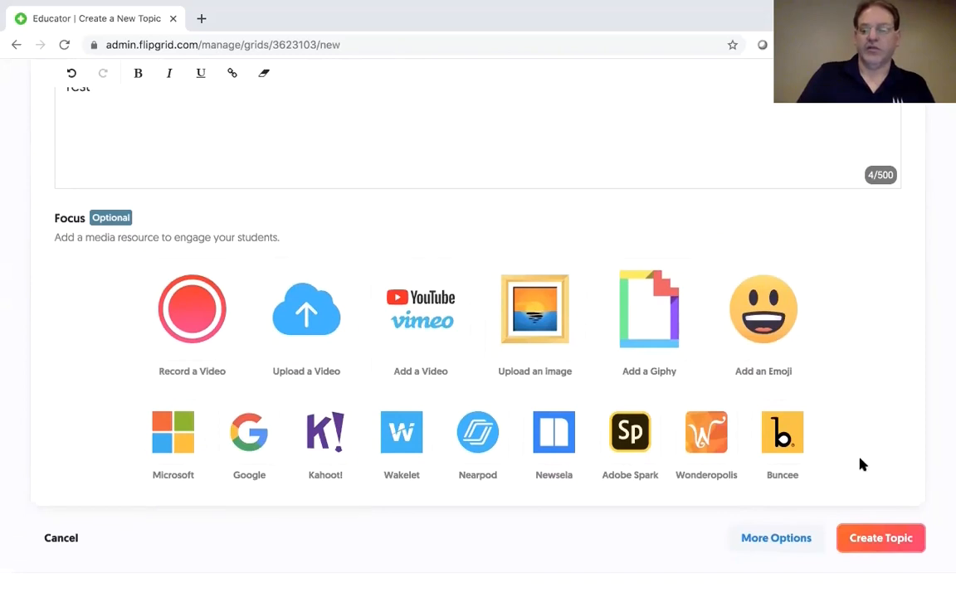
pyautogui.click(865, 541)
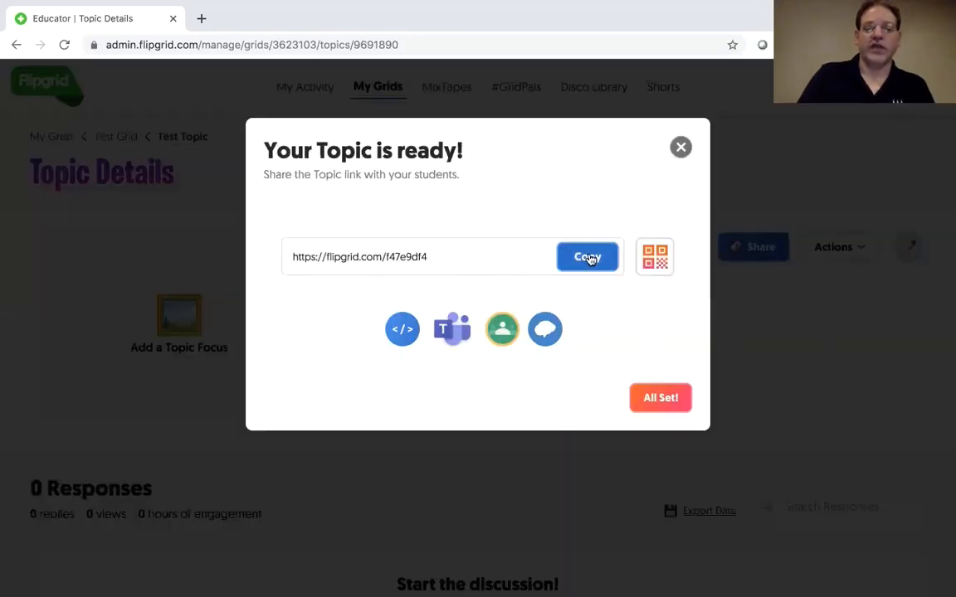
# View the topic's shareable QR code and close the sharing dialog
pyautogui.click(656, 258)
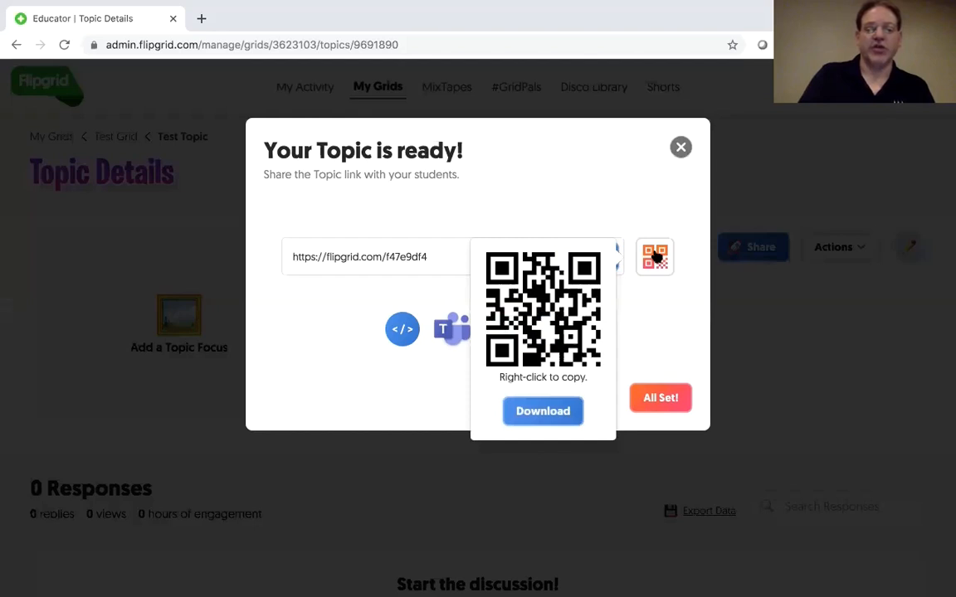
pyautogui.click(647, 303)
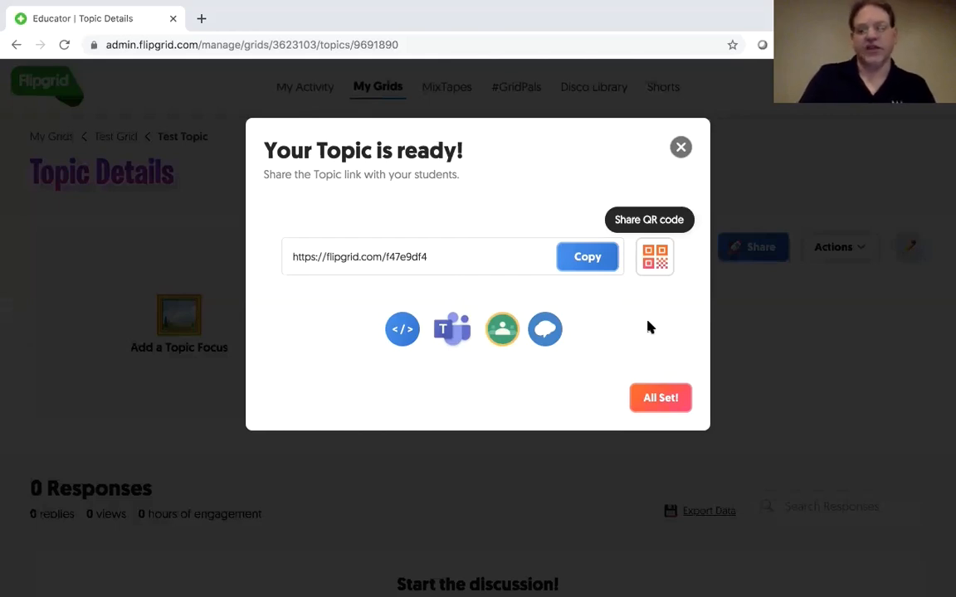
pyautogui.click(659, 398)
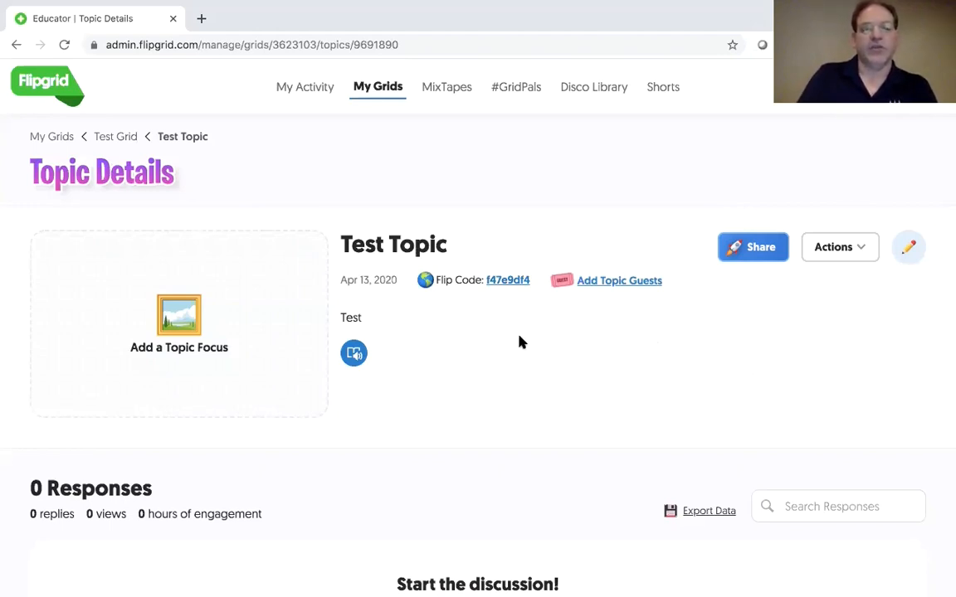
# Open the student-facing page of Test Topic through its Flip Code
pyautogui.click(508, 281)
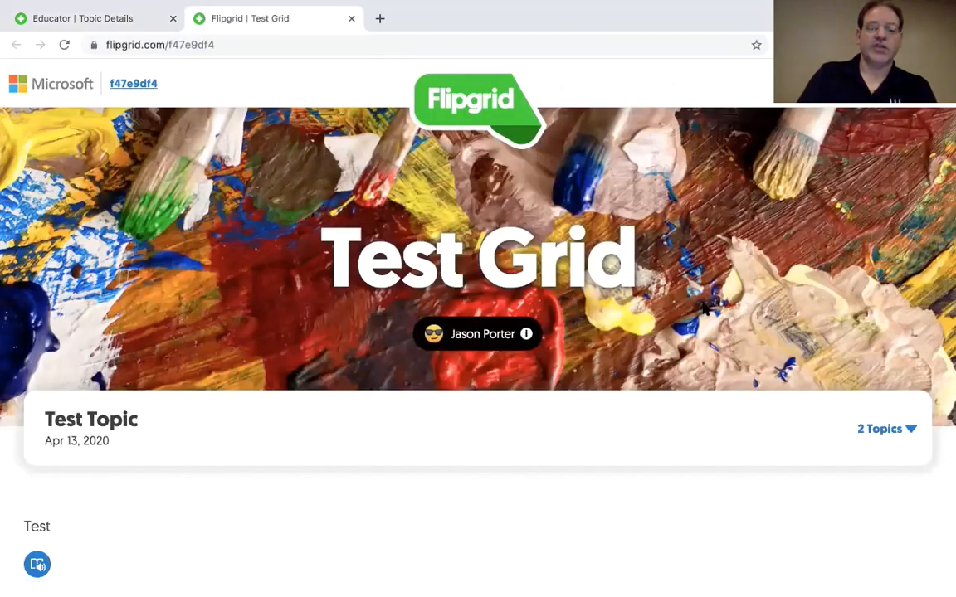
# Examine the student-facing topic page down to its responses area, open the login prompt for recording a response, and close it
pyautogui.scroll(-5, 712, 296)
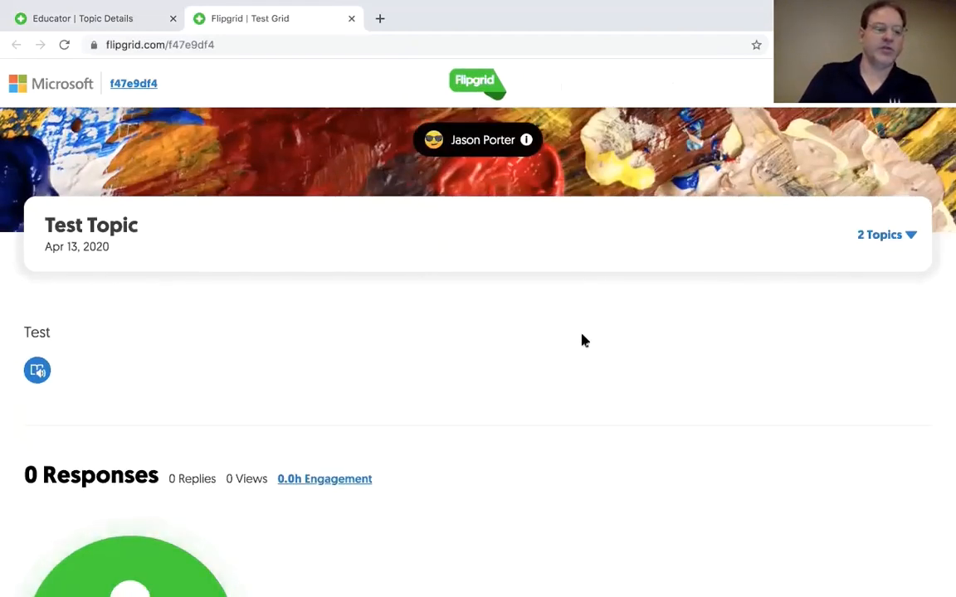
pyautogui.scroll(-6, 583, 340)
pyautogui.scroll(-1, 584, 340)
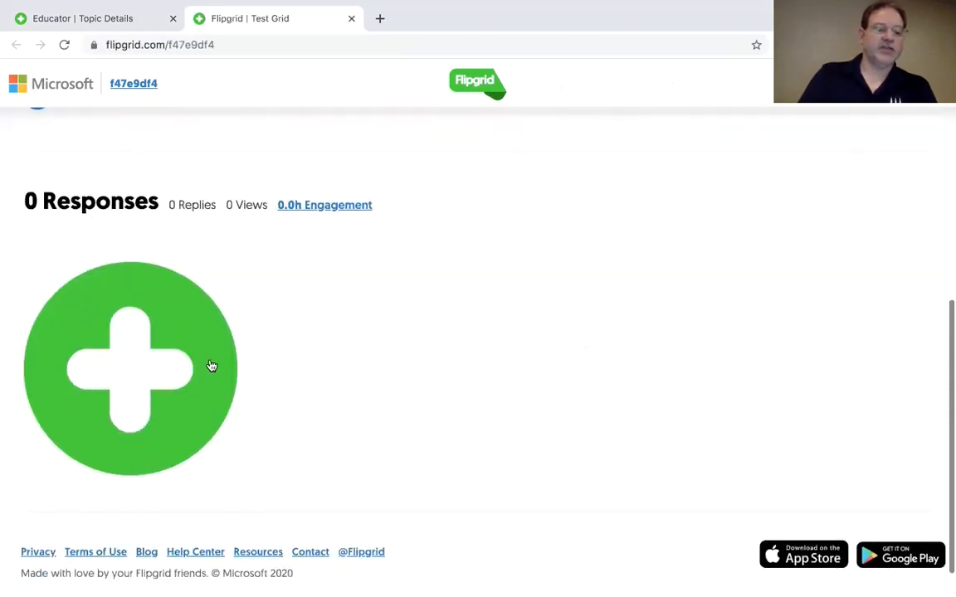
pyautogui.click(132, 373)
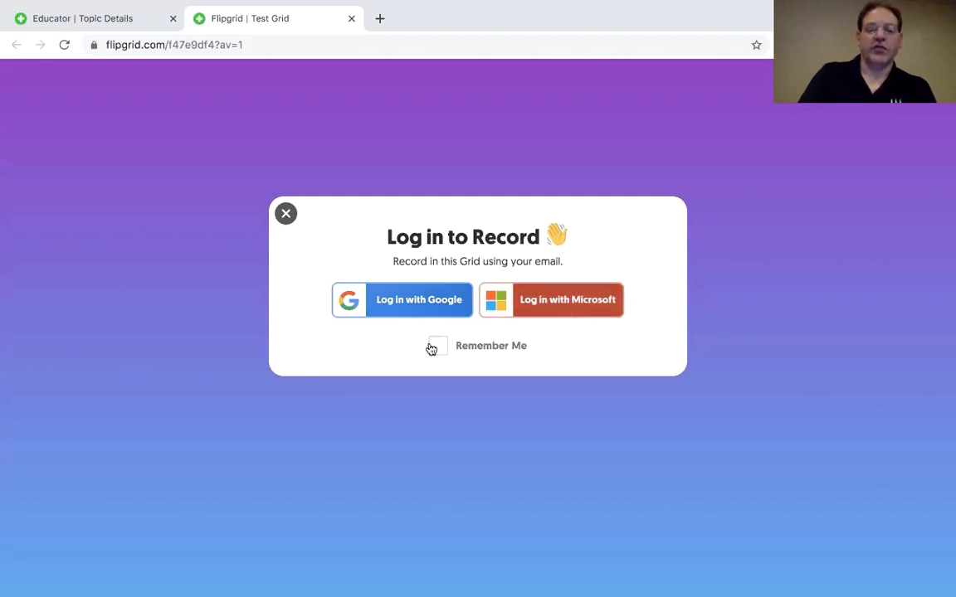
pyautogui.click(286, 215)
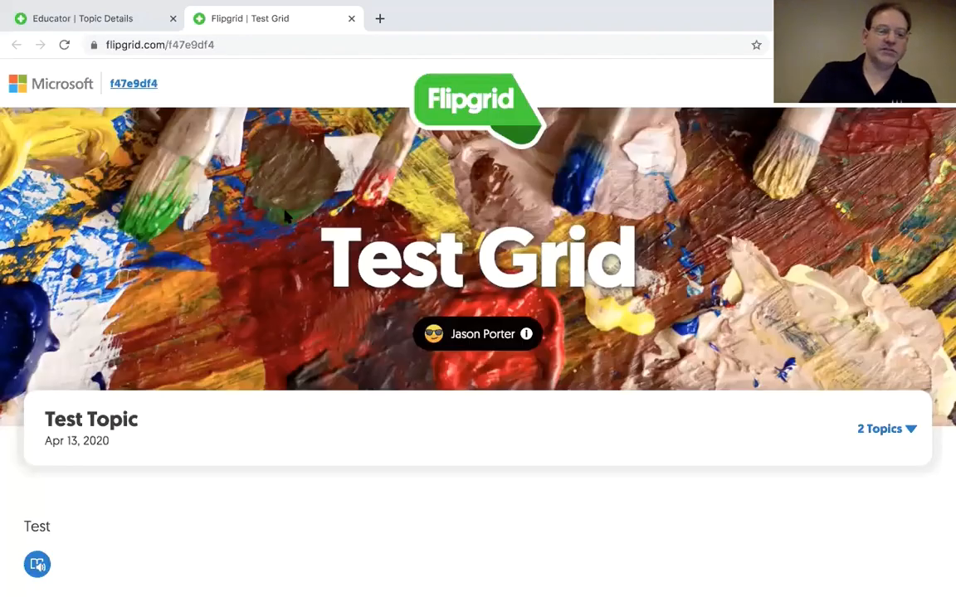
# Return to the educator's Topic Details page and open Test Topic for editing
pyautogui.click(83, 18)
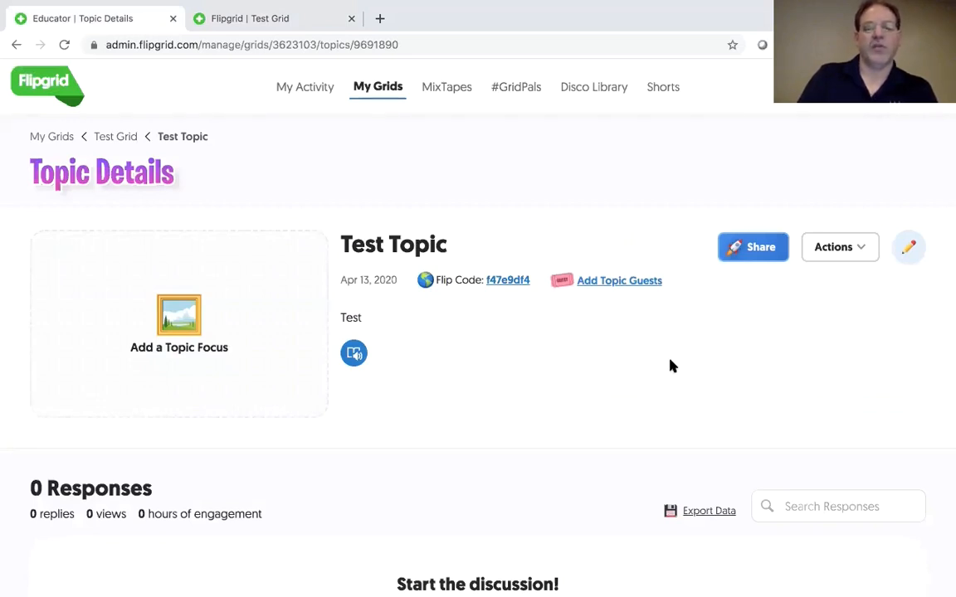
pyautogui.scroll(-1, 674, 345)
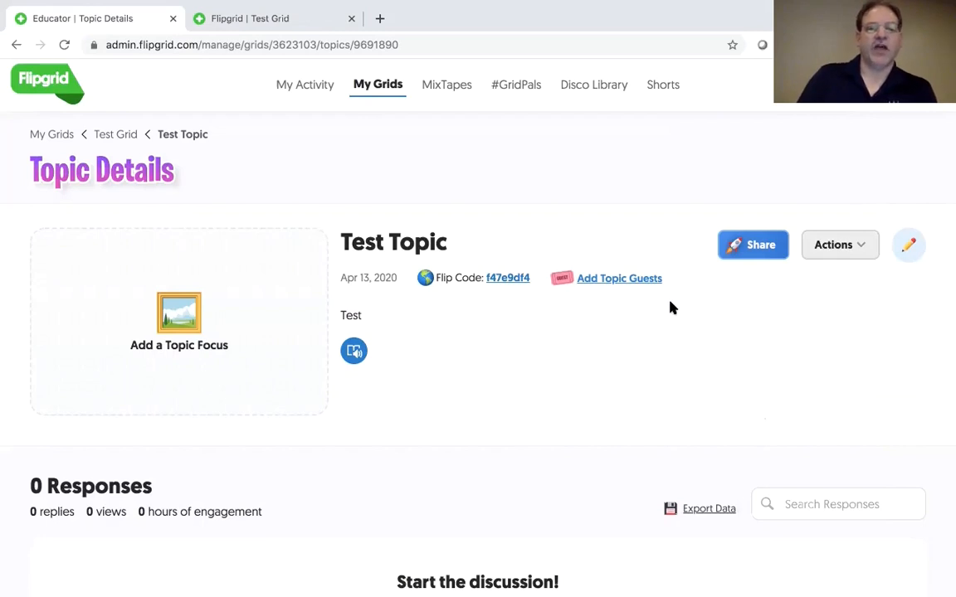
pyautogui.click(861, 249)
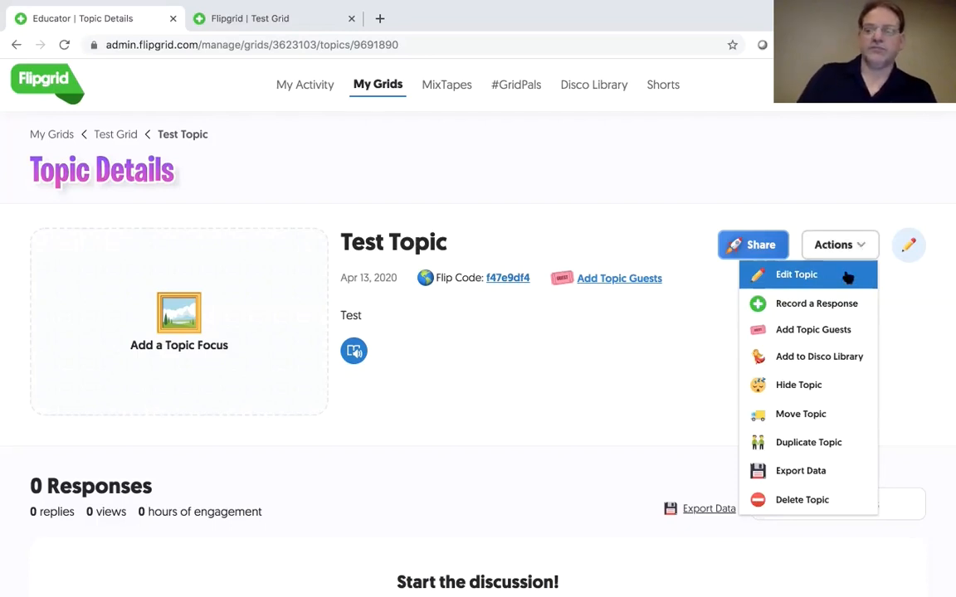
pyautogui.click(847, 277)
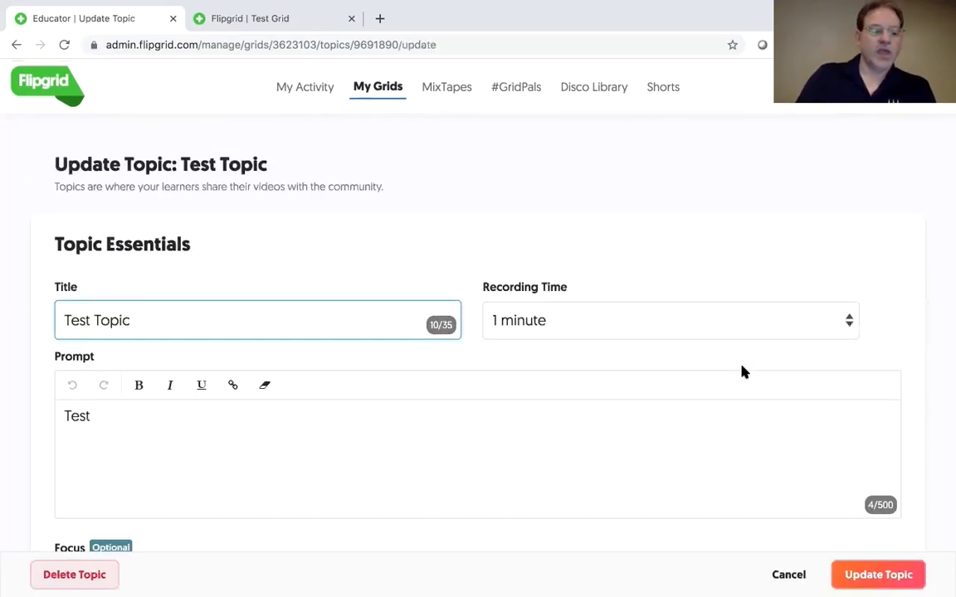
# Turn on Video Moderation for the topic, check the Status options, and save the topic update
pyautogui.scroll(-3, 742, 372)
pyautogui.scroll(-4, 742, 373)
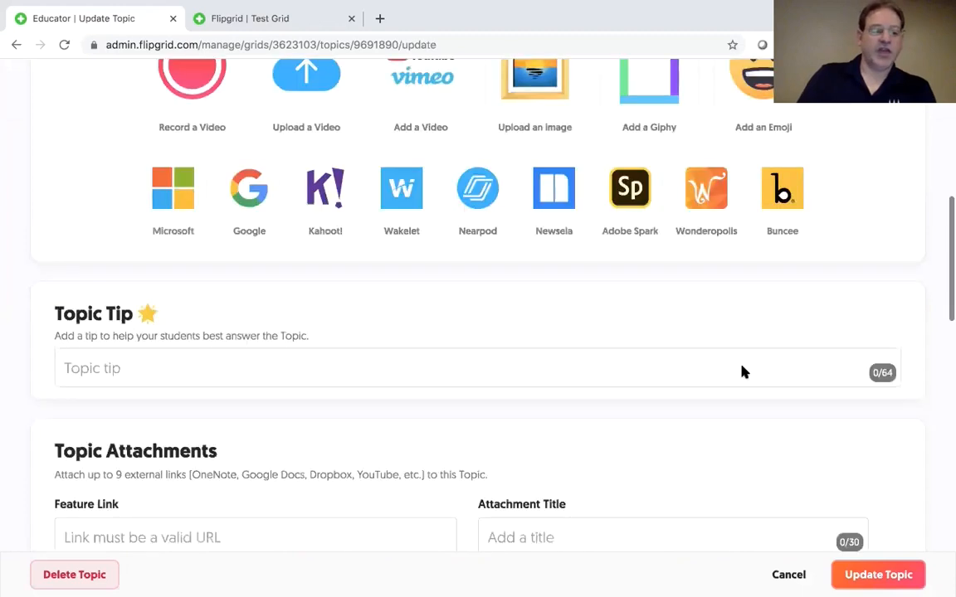
pyautogui.scroll(-3, 743, 372)
pyautogui.scroll(-2, 743, 373)
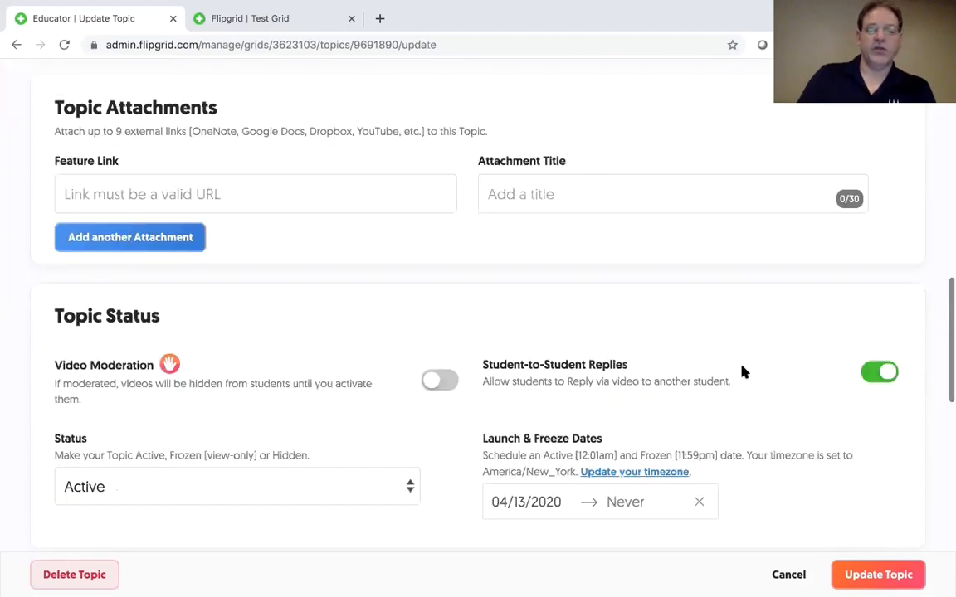
pyautogui.scroll(-1, 747, 365)
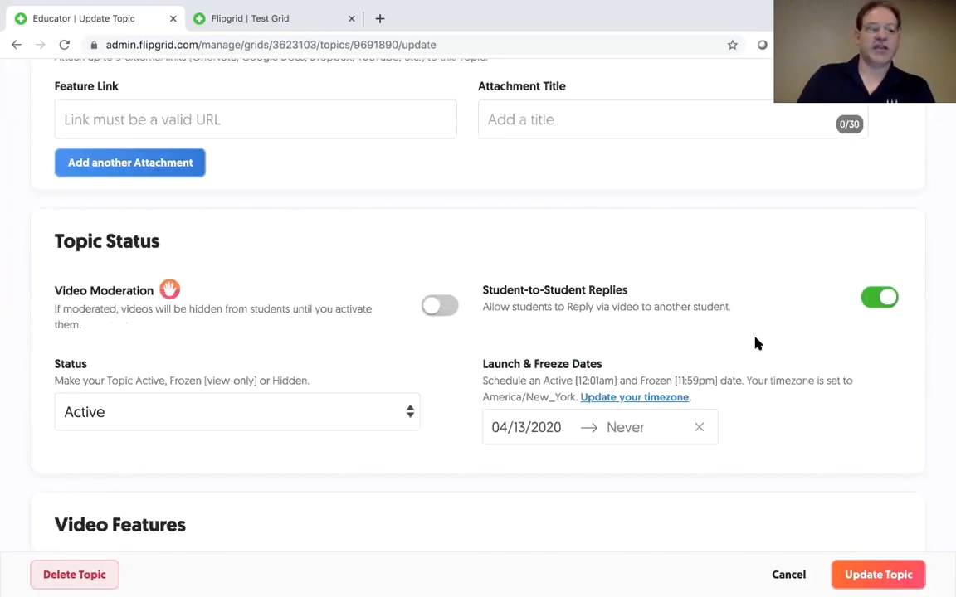
pyautogui.scroll(-1, 747, 342)
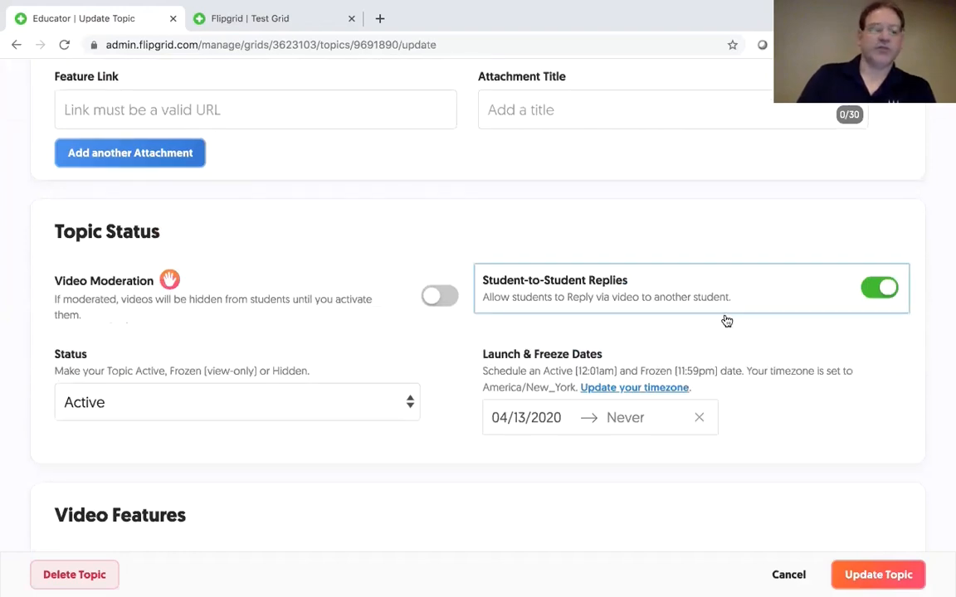
pyautogui.click(434, 299)
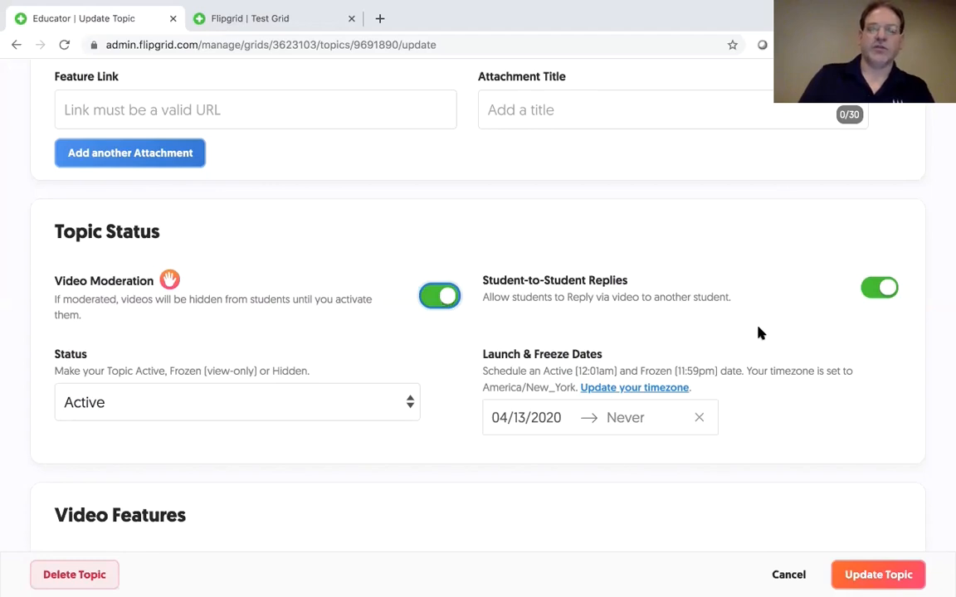
pyautogui.click(411, 402)
pyautogui.click(436, 367)
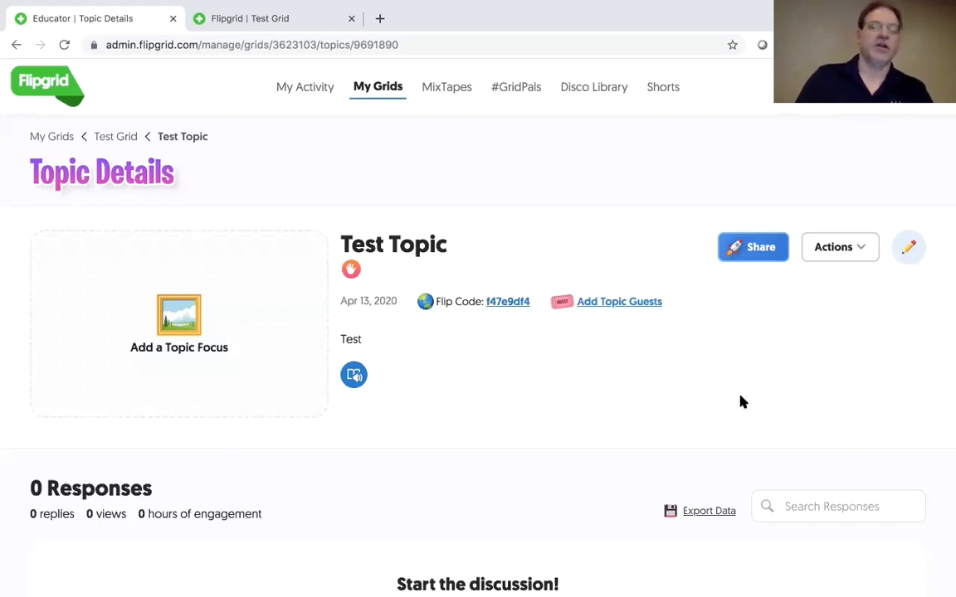
# View the MixTapes page, then examine the profile visibility options and educator map on the #GridPals page
pyautogui.click(443, 92)
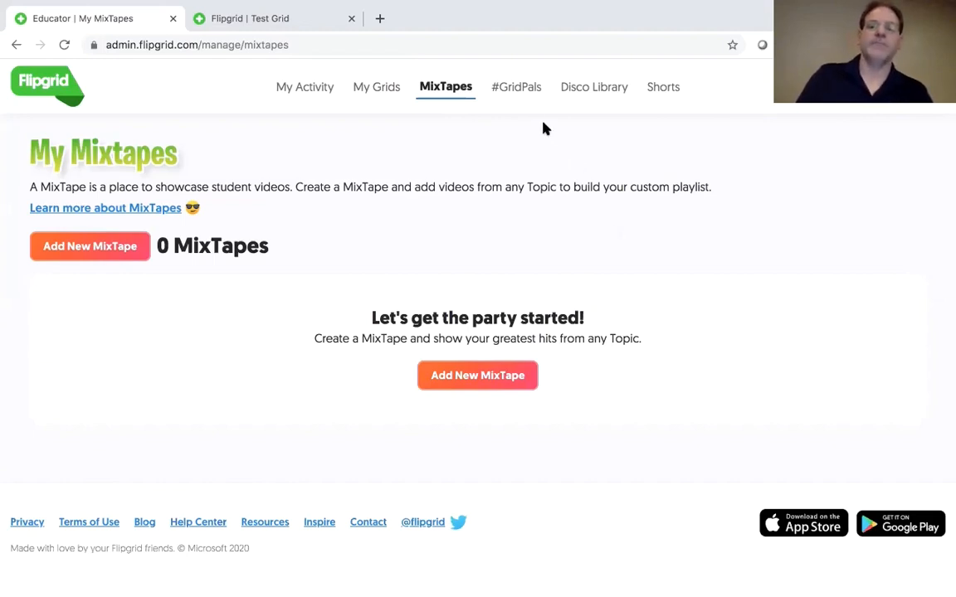
pyautogui.click(516, 89)
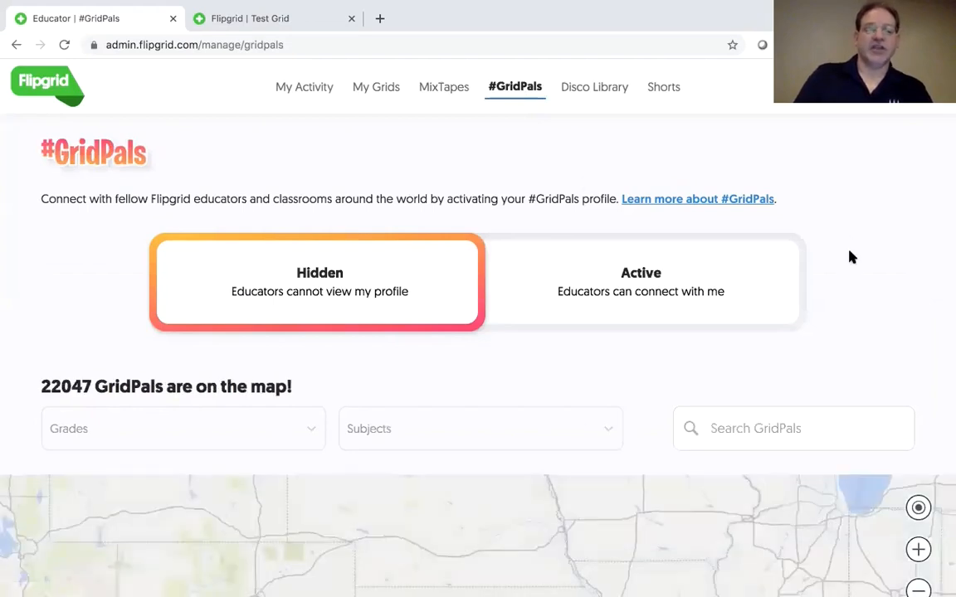
pyautogui.scroll(-2, 850, 257)
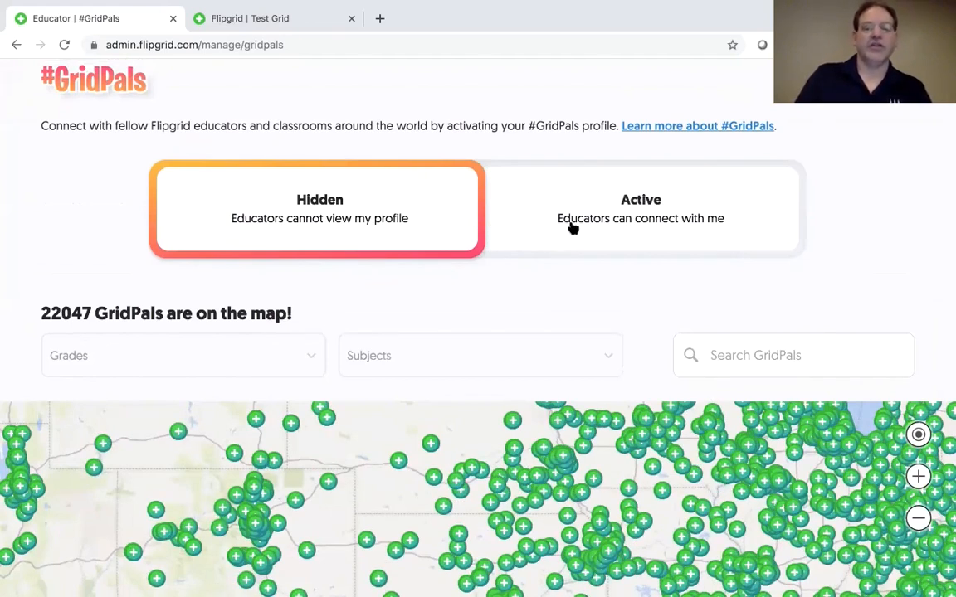
pyautogui.scroll(1, 858, 188)
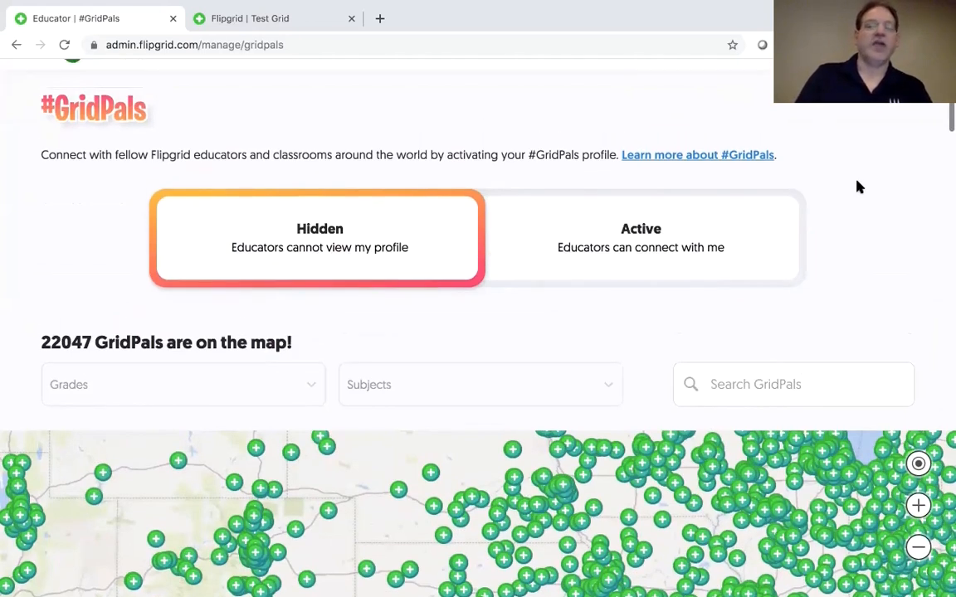
pyautogui.scroll(1, 859, 188)
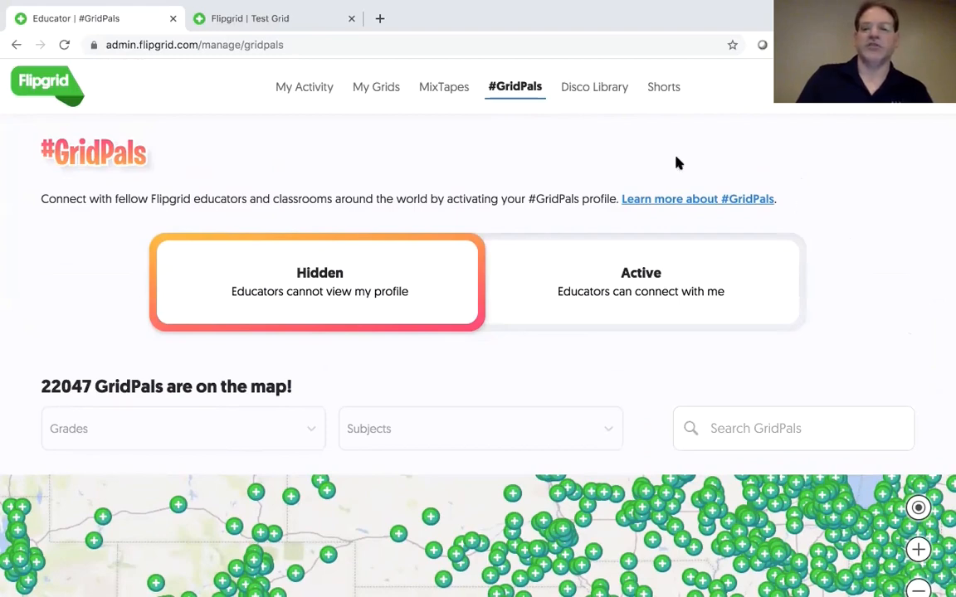
# Open the Disco Library of topics created by the Flipgrid community
pyautogui.click(597, 89)
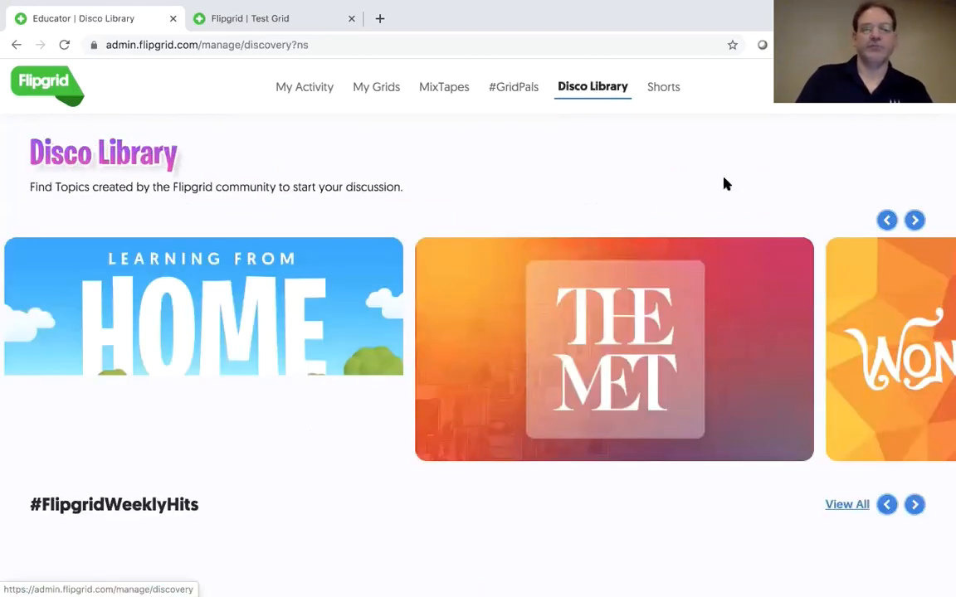